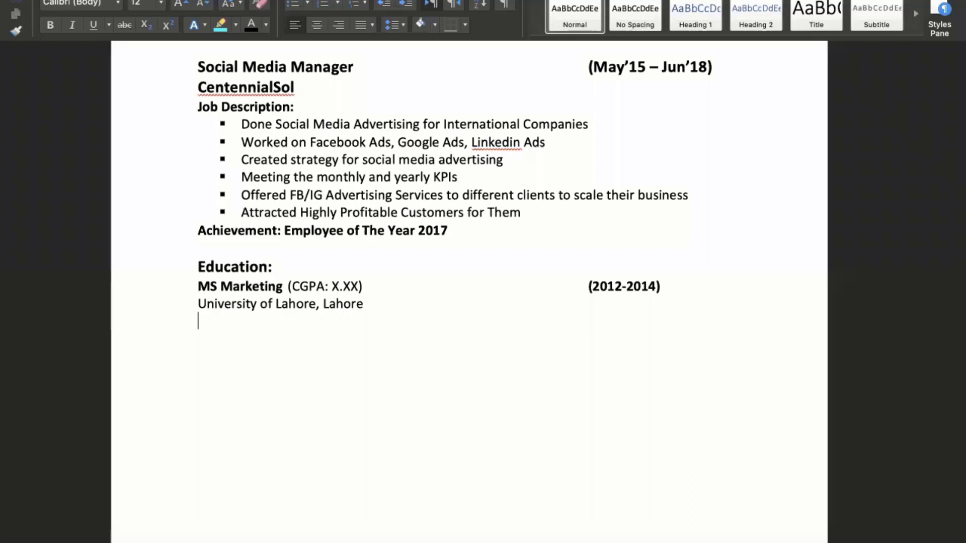
# Copy the "Education:" heading and paste it below the University of Lahore line, leaving a blank line between them
pyautogui.press('Return')
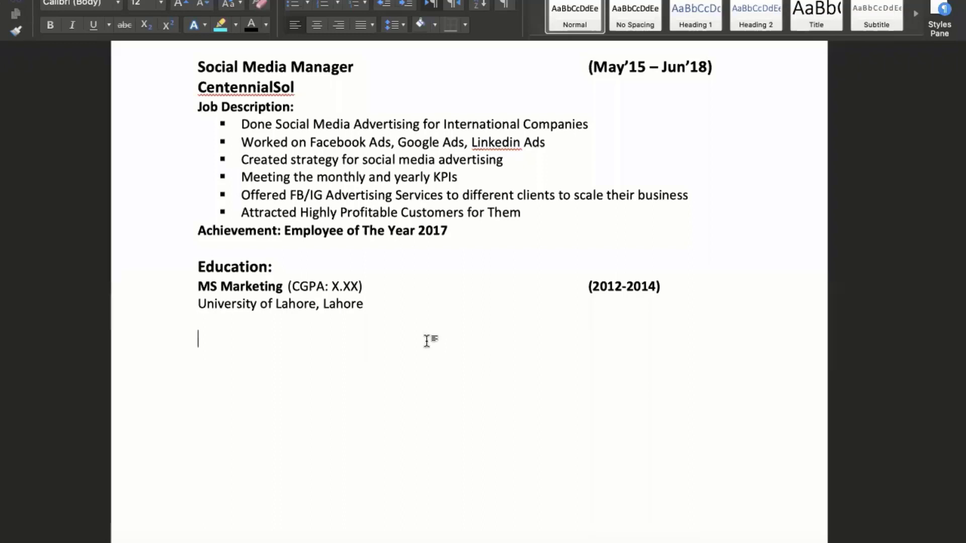
pyautogui.click(149, 284)
pyautogui.click(153, 266)
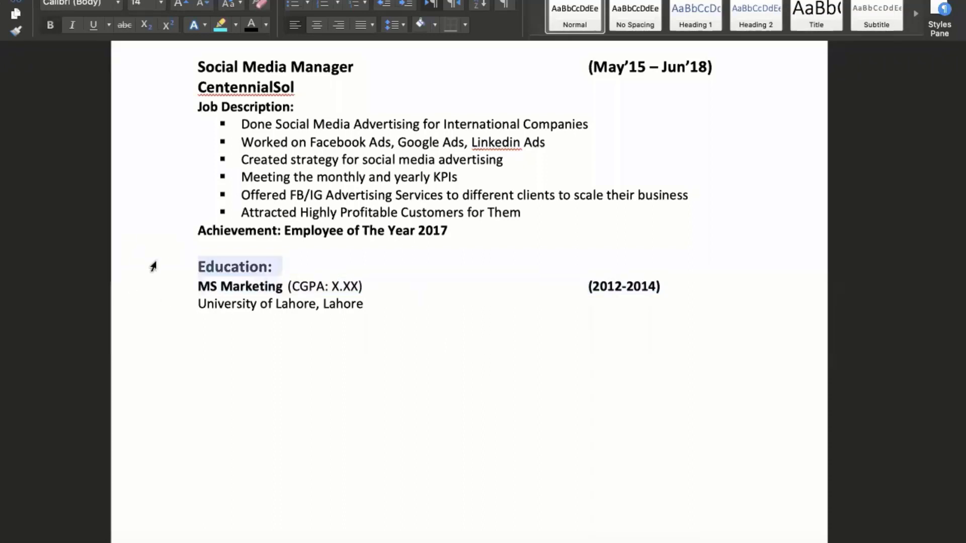
pyautogui.press('super+c')
pyautogui.click(228, 384)
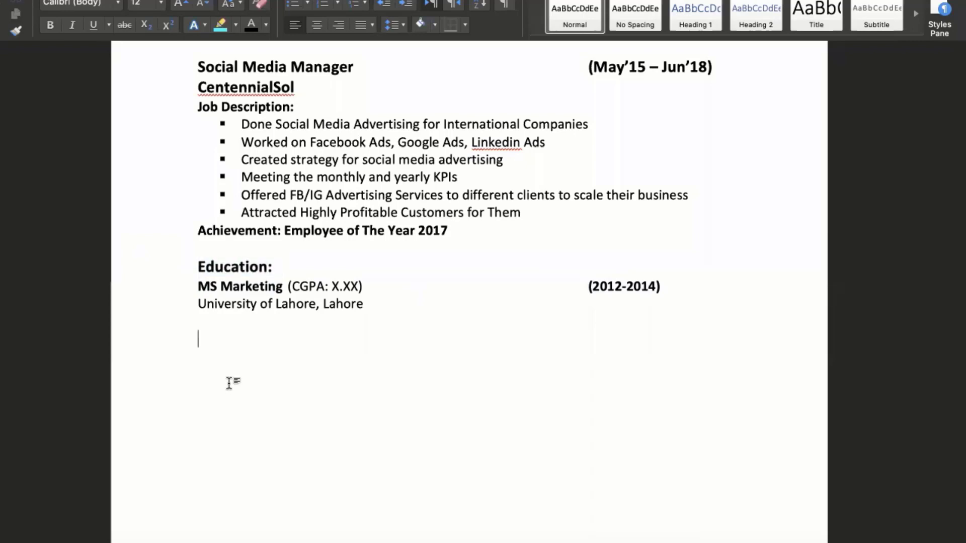
pyautogui.press('super+v')
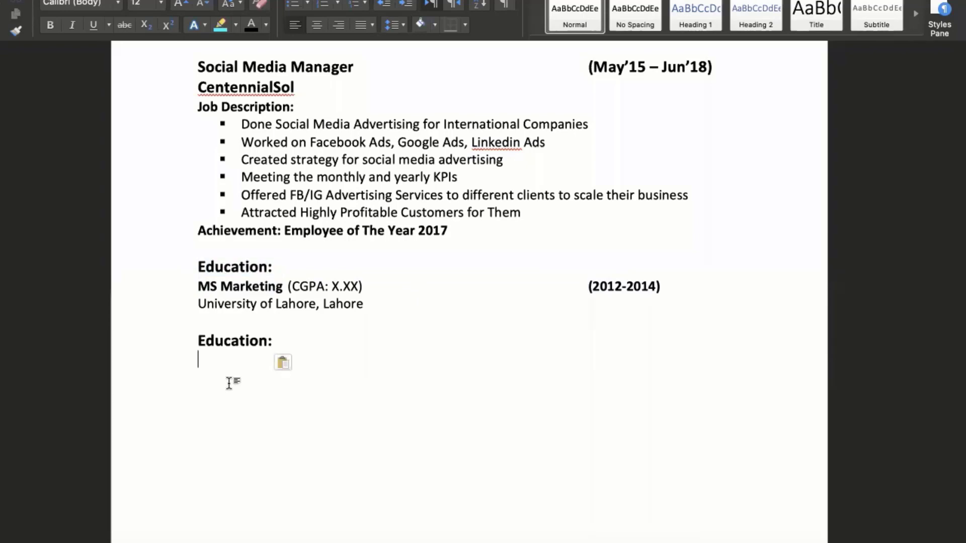
# Rename the pasted heading below the education entry as "Certifications:" and move to the line beneath it
pyautogui.press('Left')
pyautogui.press('Left')
pyautogui.press('BackSpace')
pyautogui.press('BackSpace')
pyautogui.press('BackSpace')
pyautogui.press('BackSpace')
pyautogui.press('BackSpace')
pyautogui.press('BackSpace')
pyautogui.press('BackSpace')
pyautogui.press('BackSpace')
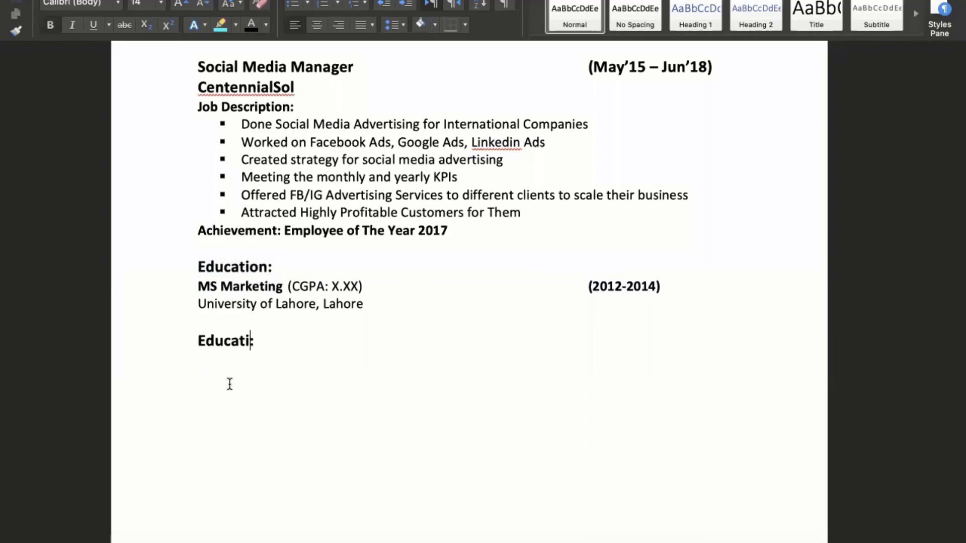
pyautogui.press('BackSpace')
pyautogui.write('Cereti')
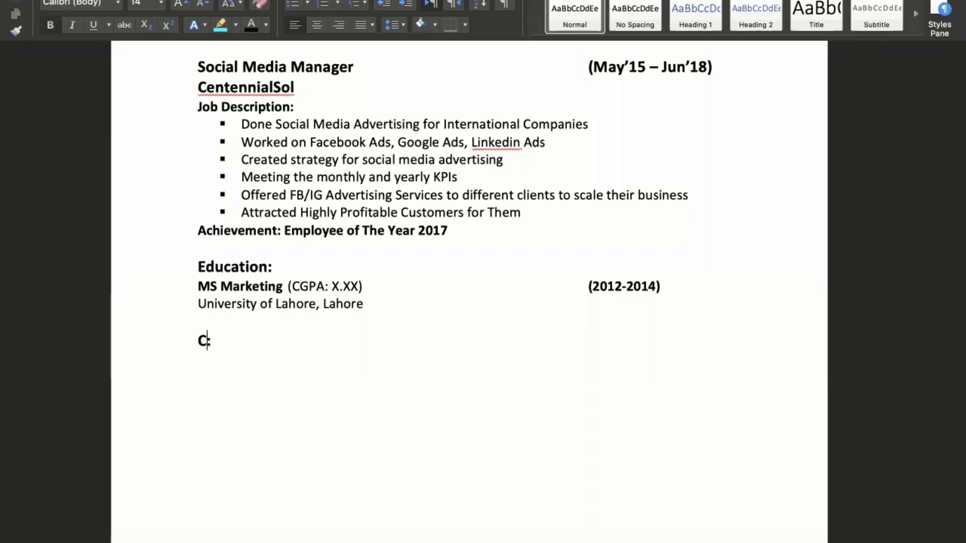
pyautogui.press('BackSpace')
pyautogui.press('BackSpace')
pyautogui.press('BackSpace')
pyautogui.write('tif')
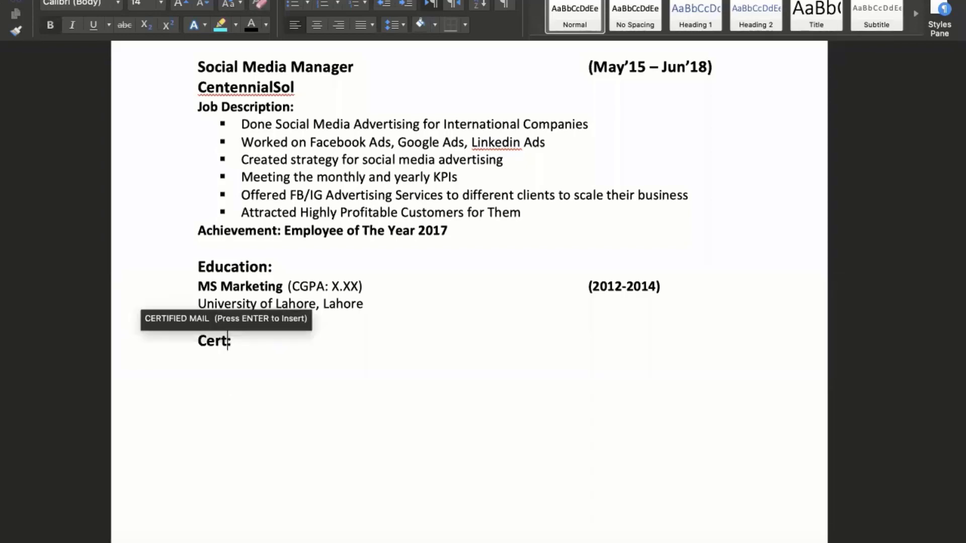
pyautogui.write('ications')
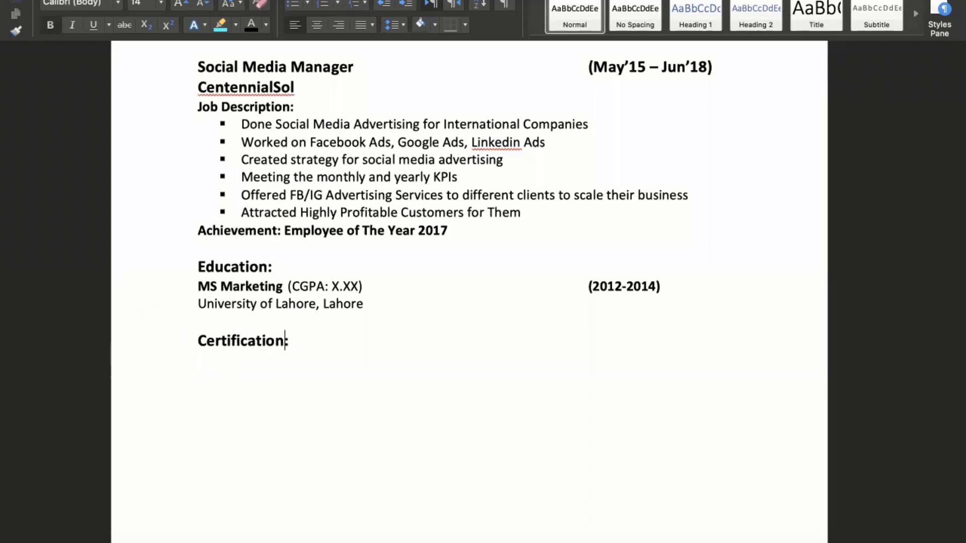
pyautogui.press('Return')
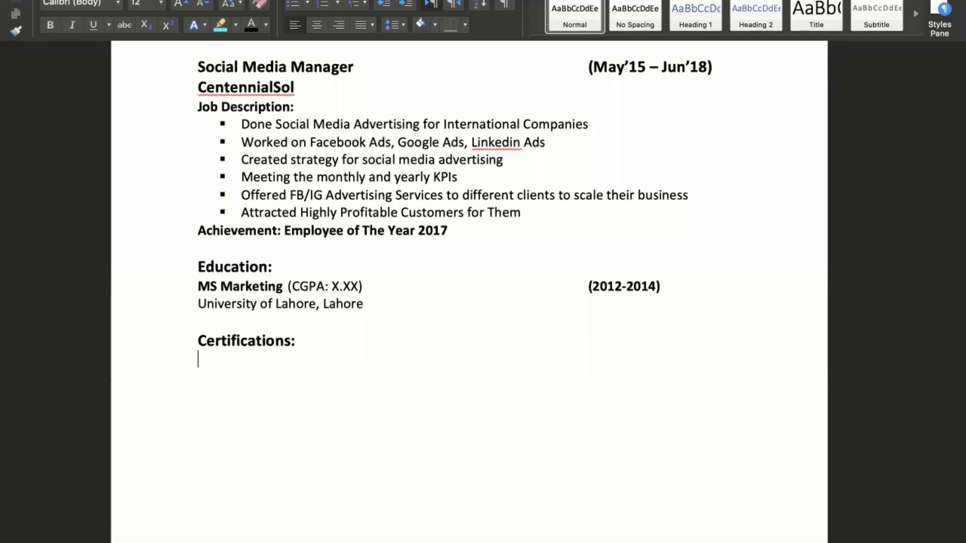
pyautogui.write('Google')
pyautogui.press('BackSpace')
pyautogui.press('BackSpace')
pyautogui.press('BackSpace')
pyautogui.press('BackSpace')
pyautogui.press('BackSpace')
pyautogui.press('BackSpace')
pyautogui.press('BackSpace')
# Start a numbered list under Certifications with the first item "Google Data Studio, Google, 2021"
pyautogui.write('1. Google ')
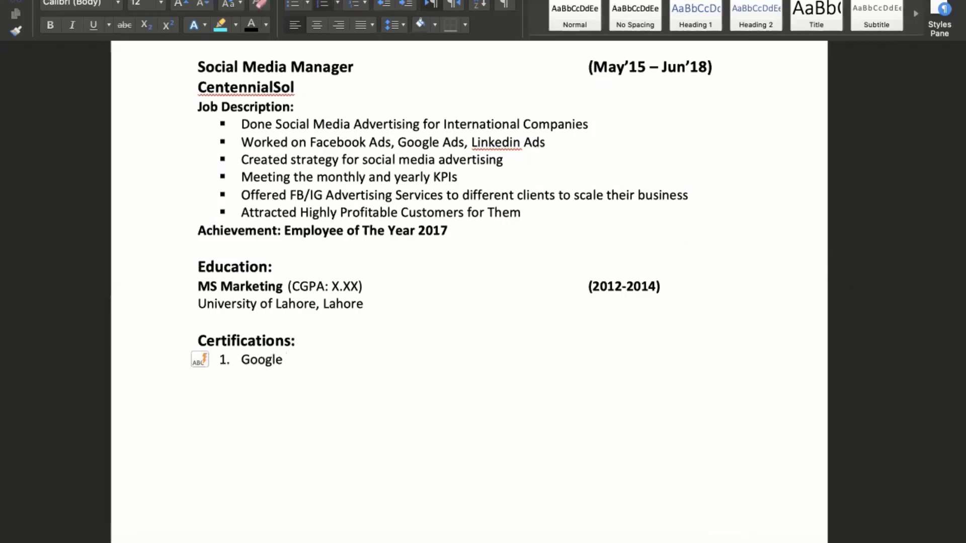
pyautogui.write('Data Studi')
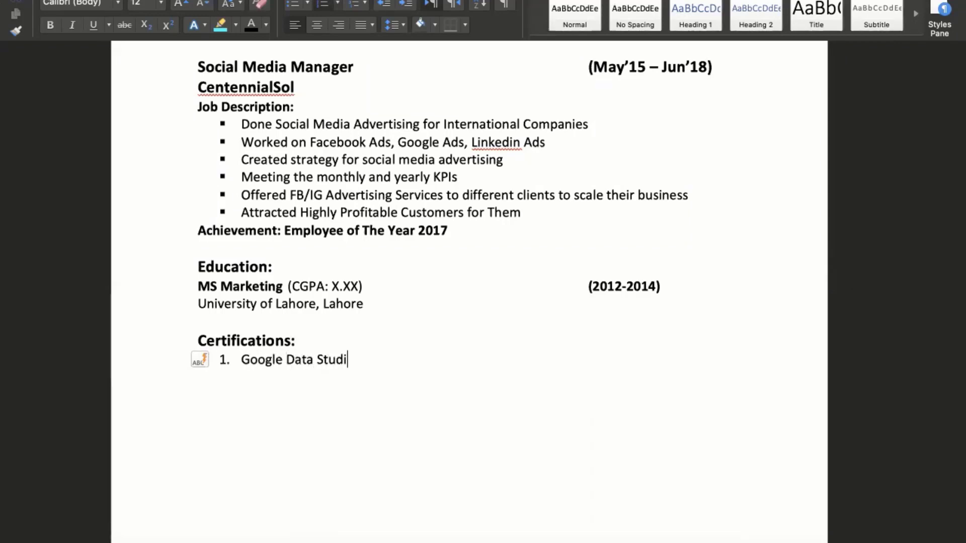
pyautogui.write('o, Google, 20')
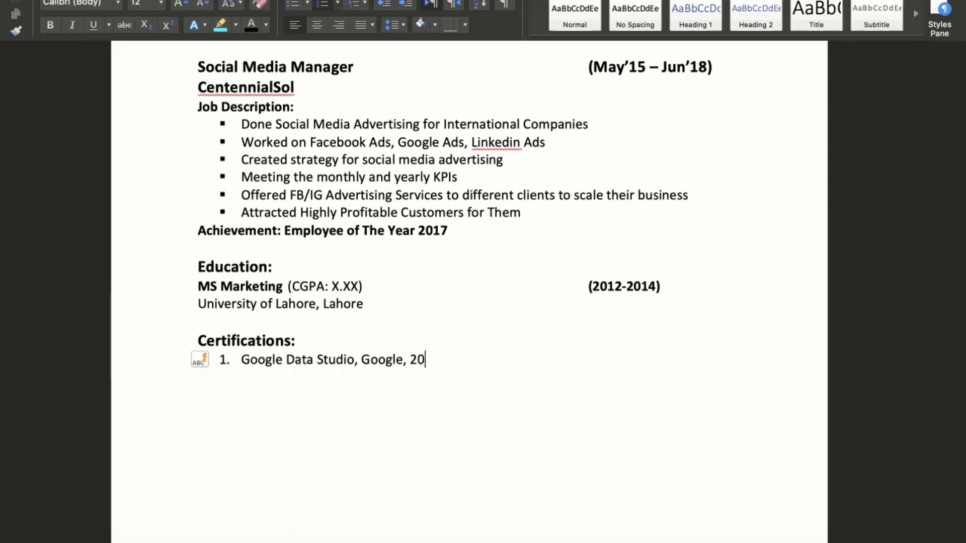
pyautogui.write('21')
pyautogui.press('Return')
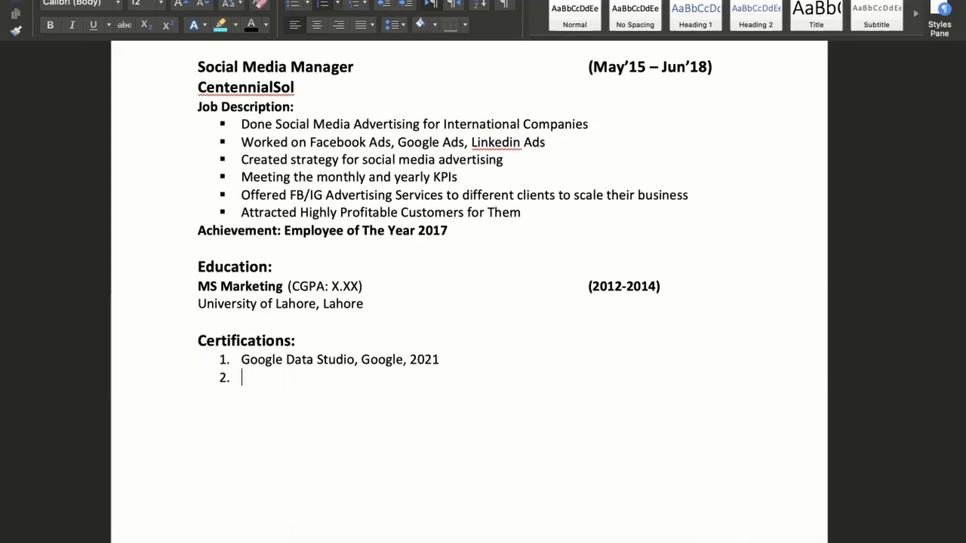
# Add "Google Search, Google, 2019" as the second item of the certifications list
pyautogui.write('Google Sear')
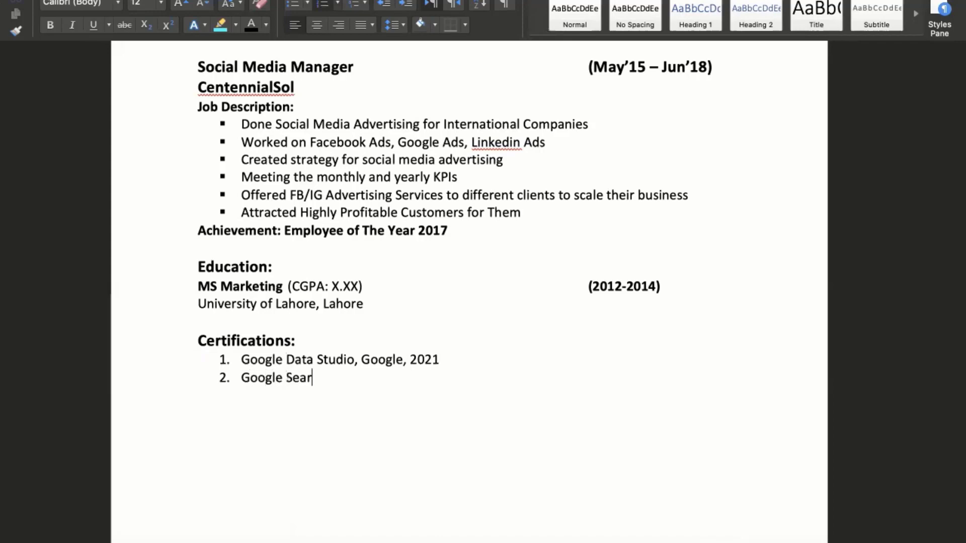
pyautogui.write('ch, Google')
pyautogui.press('BackSpace')
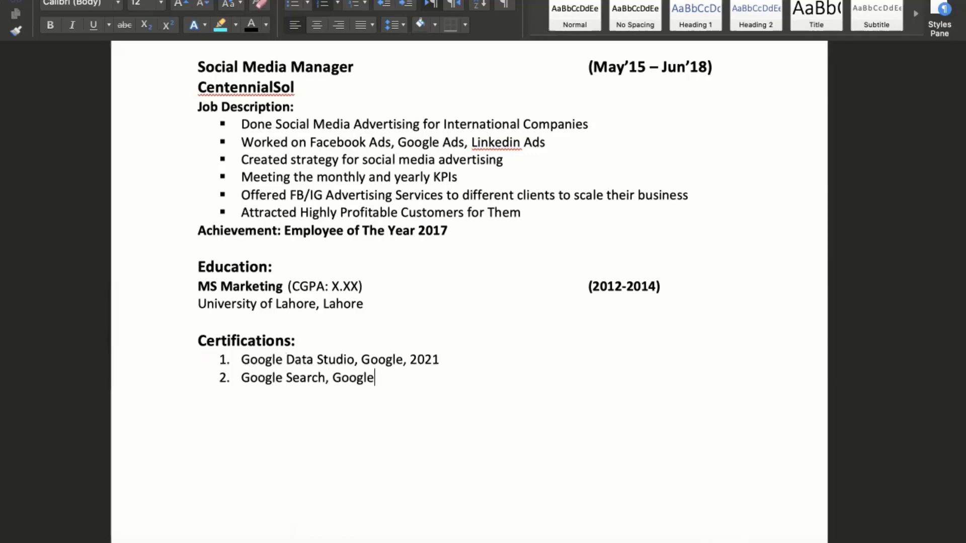
pyautogui.write(', 20')
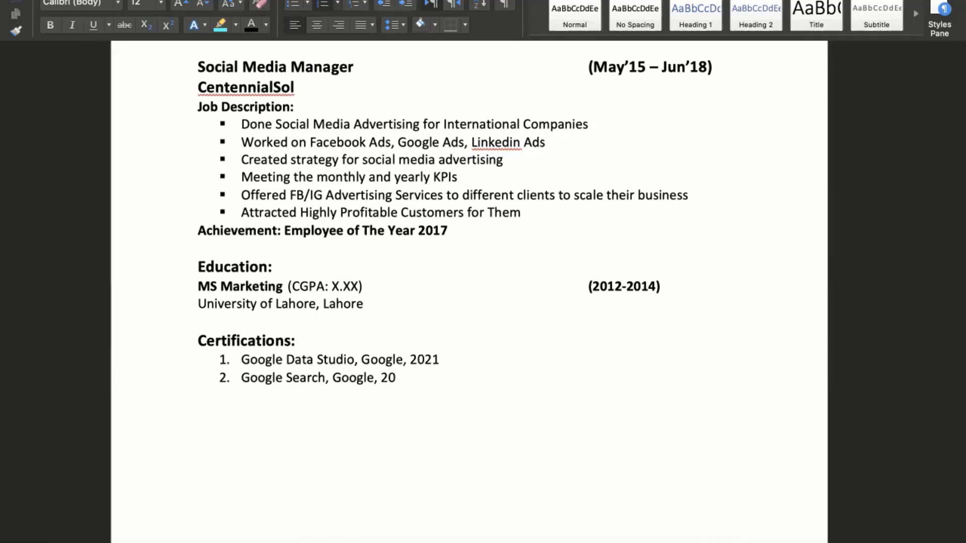
pyautogui.write('19')
pyautogui.press('Return')
# Add "Google Display, Google, 2019" as the third certification and end the numbered list
pyautogui.write('Google ')
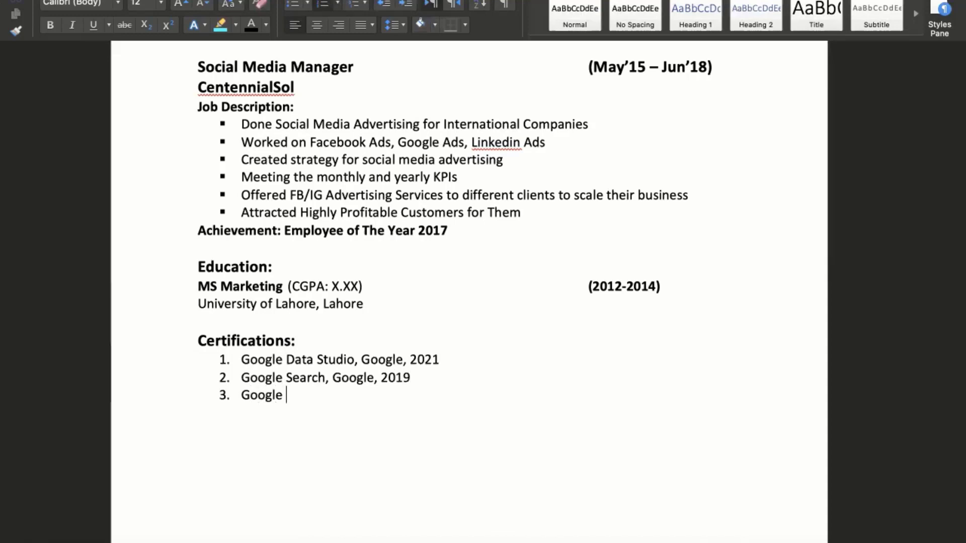
pyautogui.write('Displa')
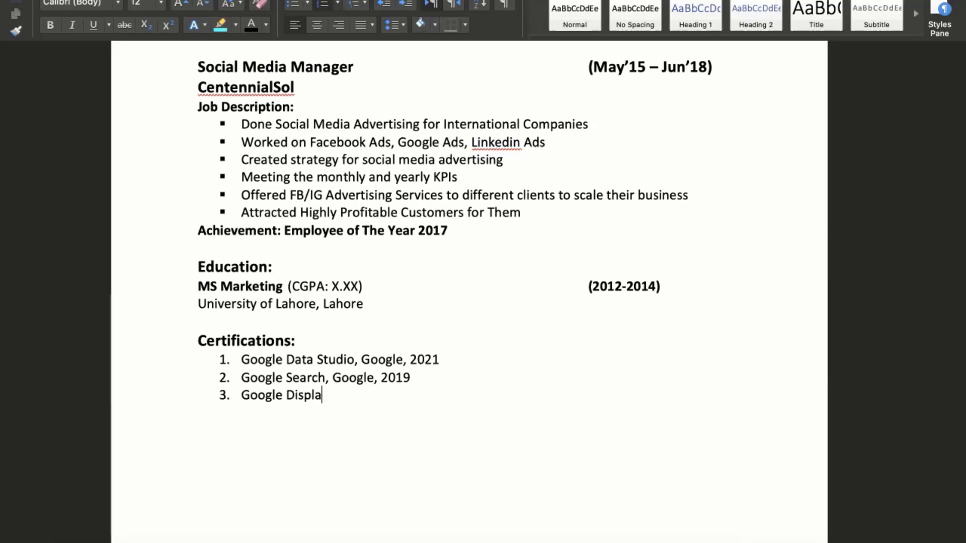
pyautogui.write('y, Google, 2019')
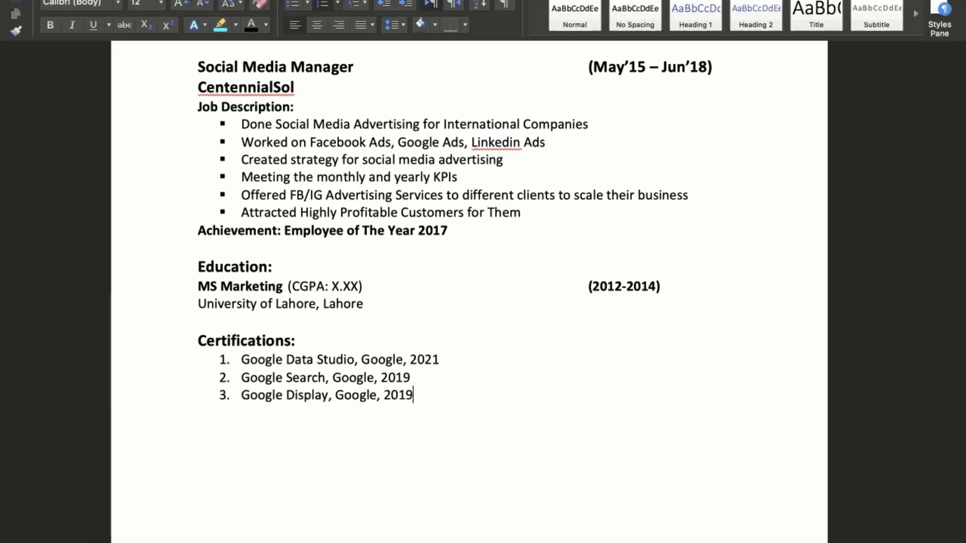
pyautogui.press('Return')
pyautogui.press('Return')
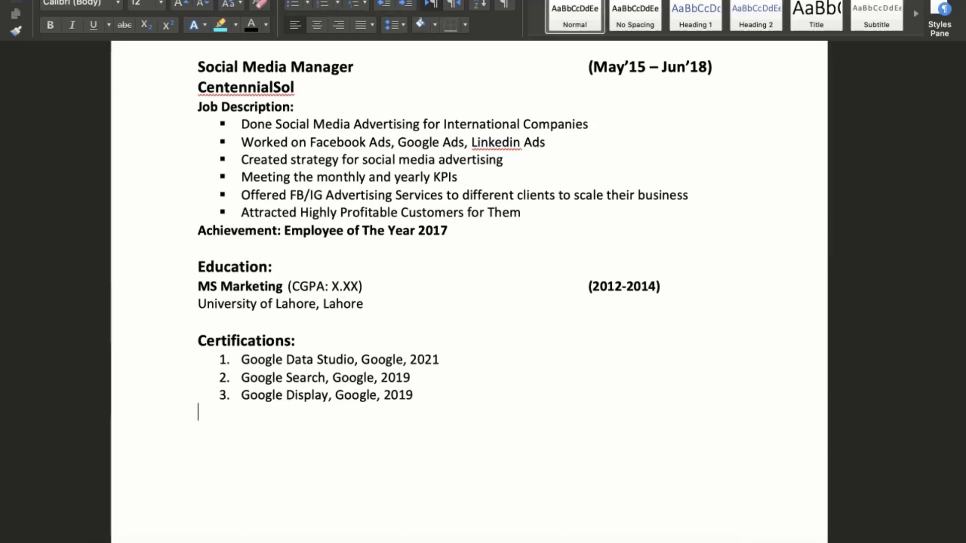
# Duplicate the Certifications heading below the numbered list after a blank line and rename the copy as "Publications:"
pyautogui.click(176, 345)
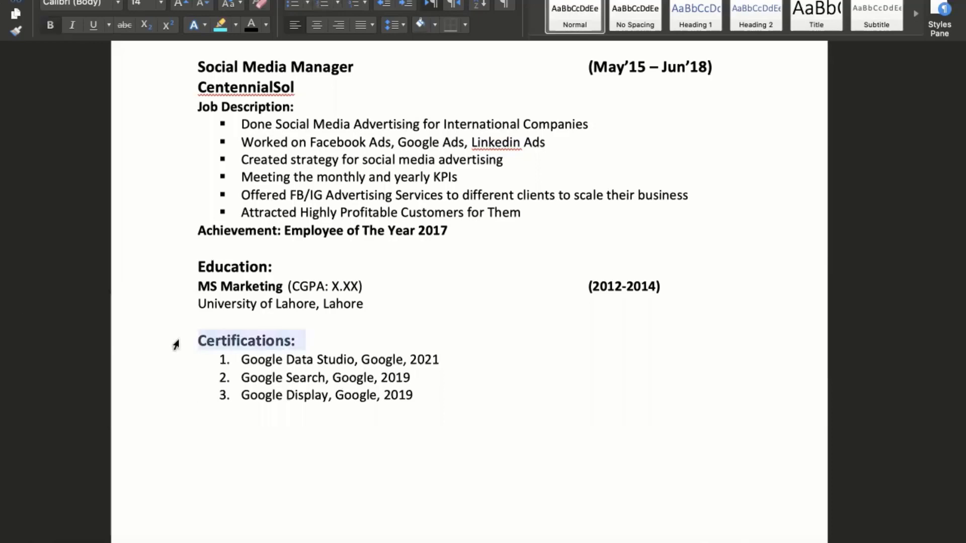
pyautogui.click(214, 448)
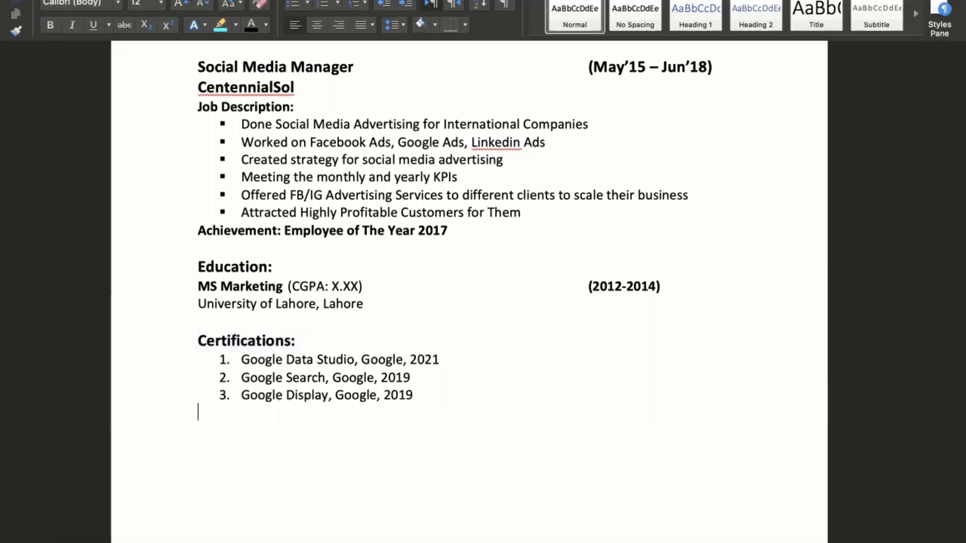
pyautogui.write('Certifications:')
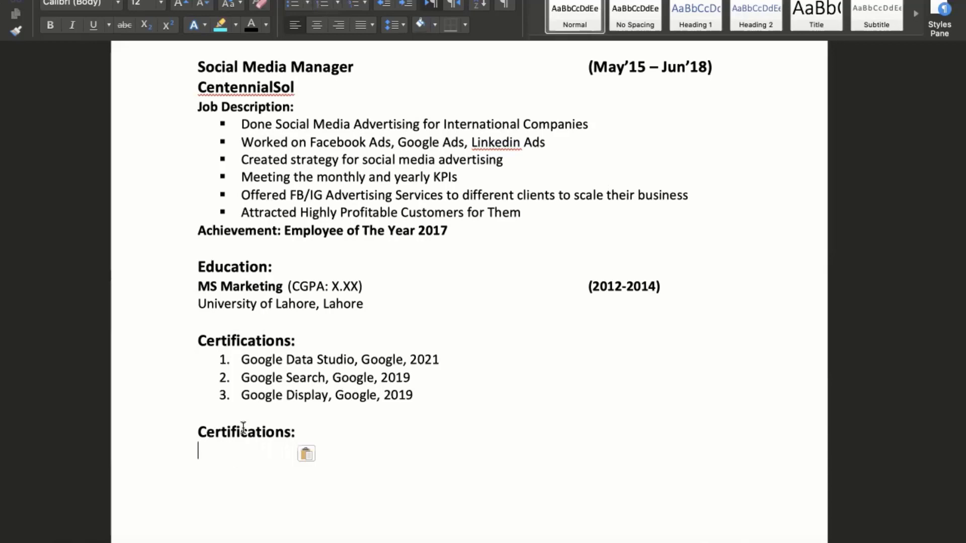
pyautogui.doubleClick(226, 431)
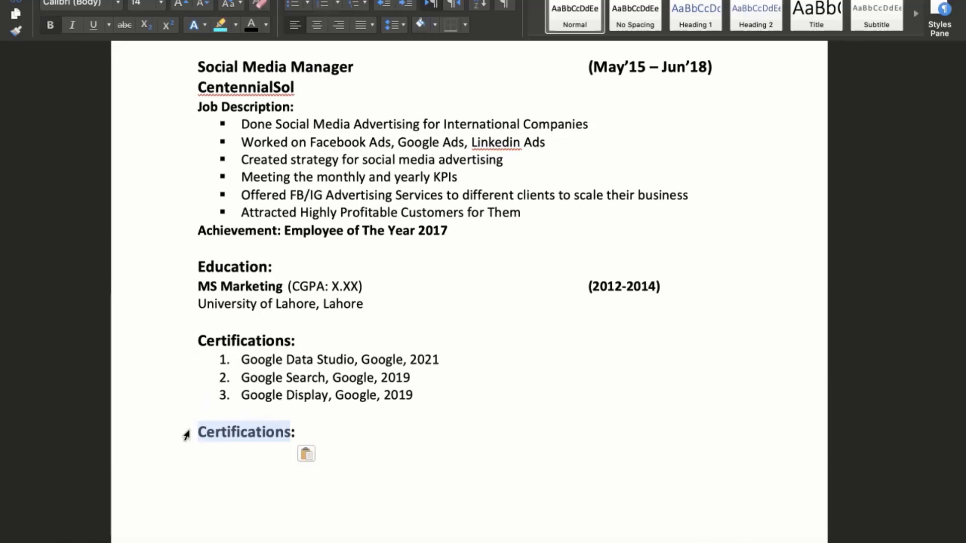
pyautogui.write('Pub')
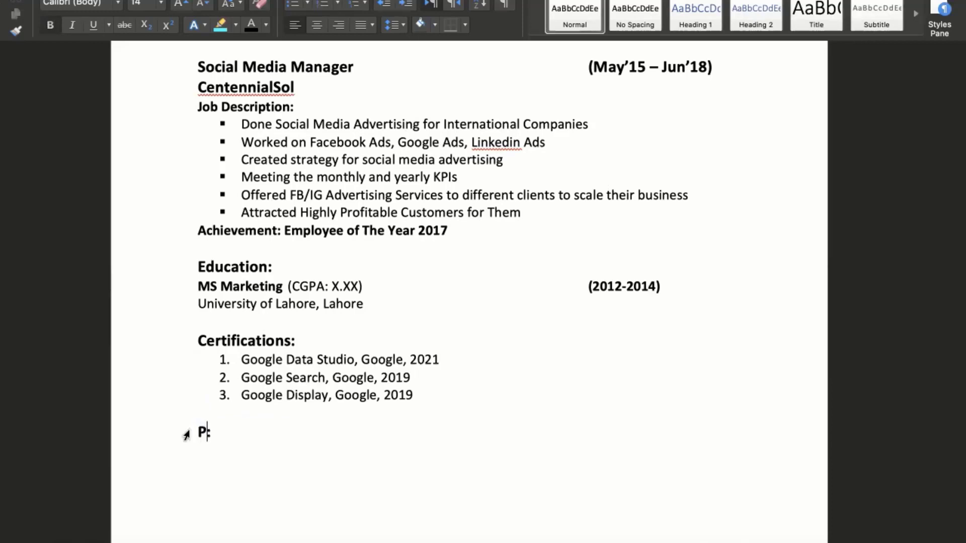
pyautogui.write('lications')
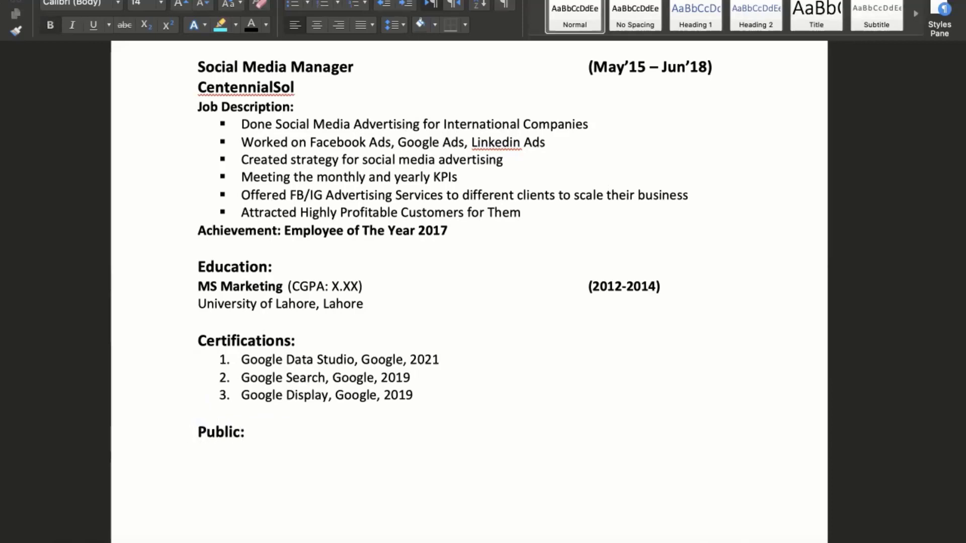
pyautogui.press('Down')
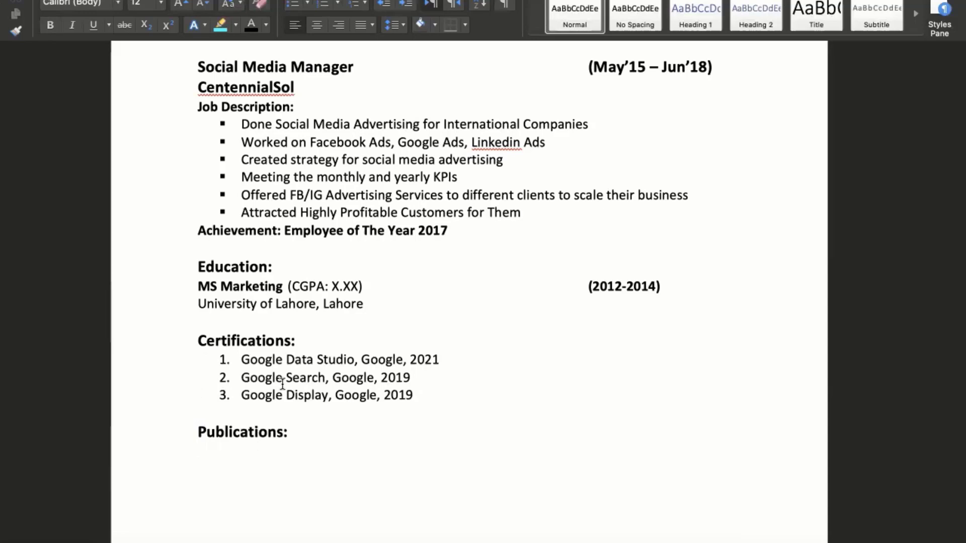
# Duplicate the Publications heading below itself after a blank line and rename the copy as "Reference:"
pyautogui.click(282, 431)
pyautogui.moveTo(293, 431); pyautogui.dragTo(226, 430)
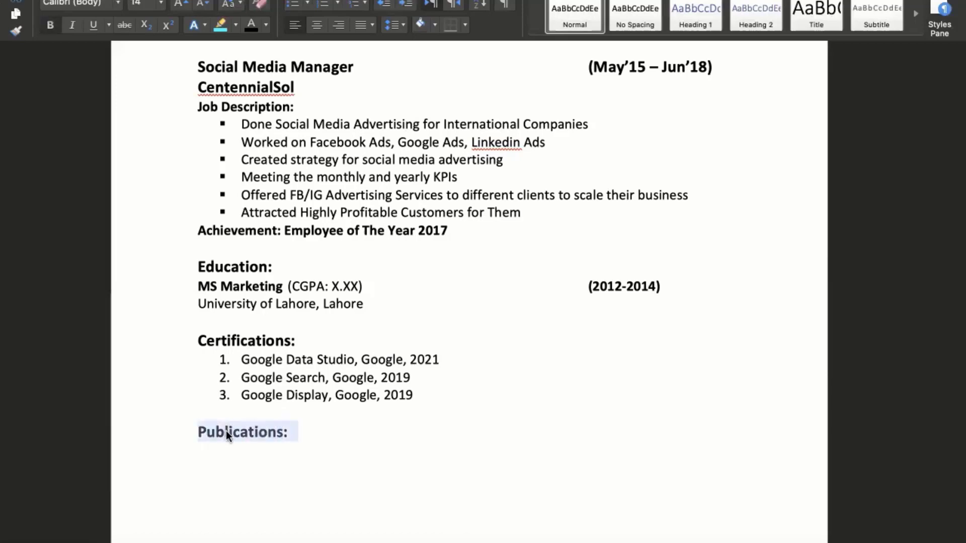
pyautogui.press('super+c')
pyautogui.click(242, 471)
pyautogui.press('super+v')
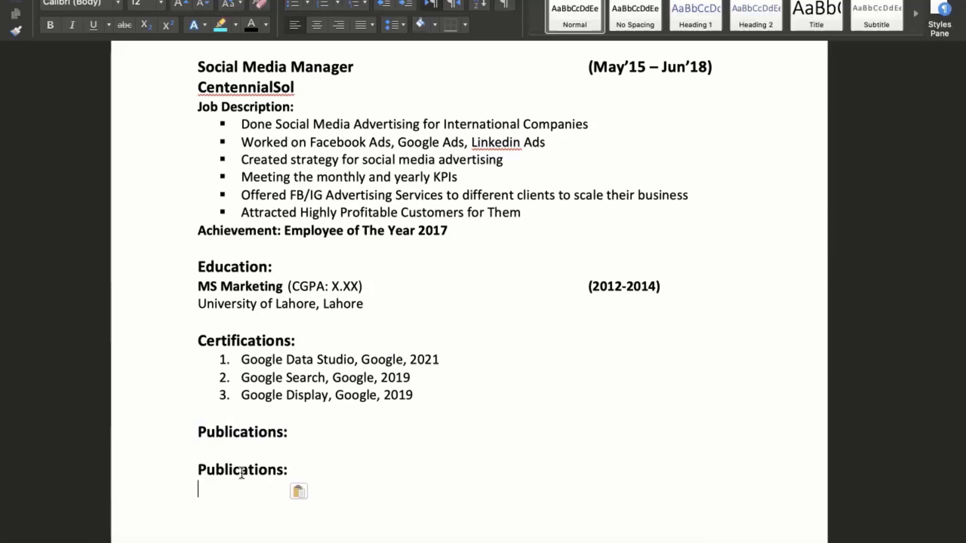
pyautogui.moveTo(284, 468); pyautogui.dragTo(197, 467)
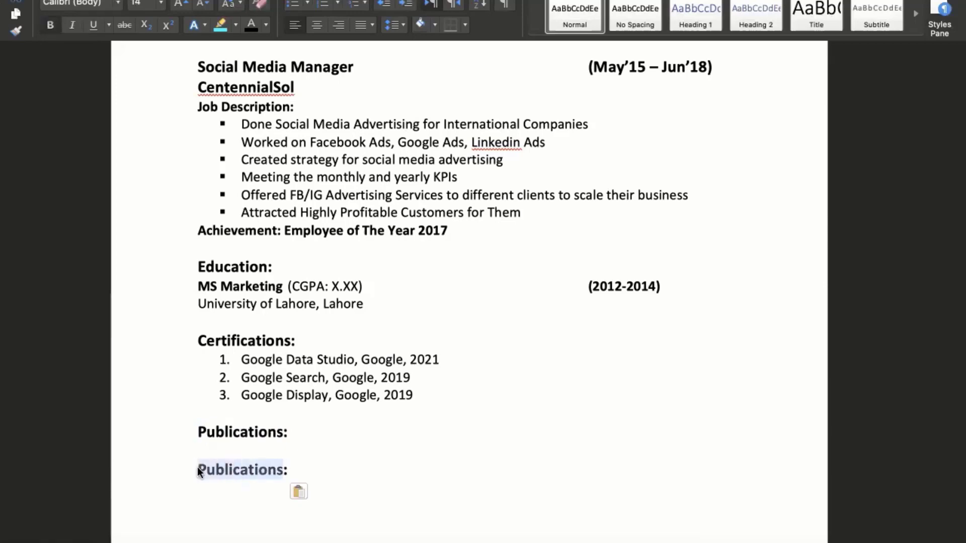
pyautogui.write('Referen')
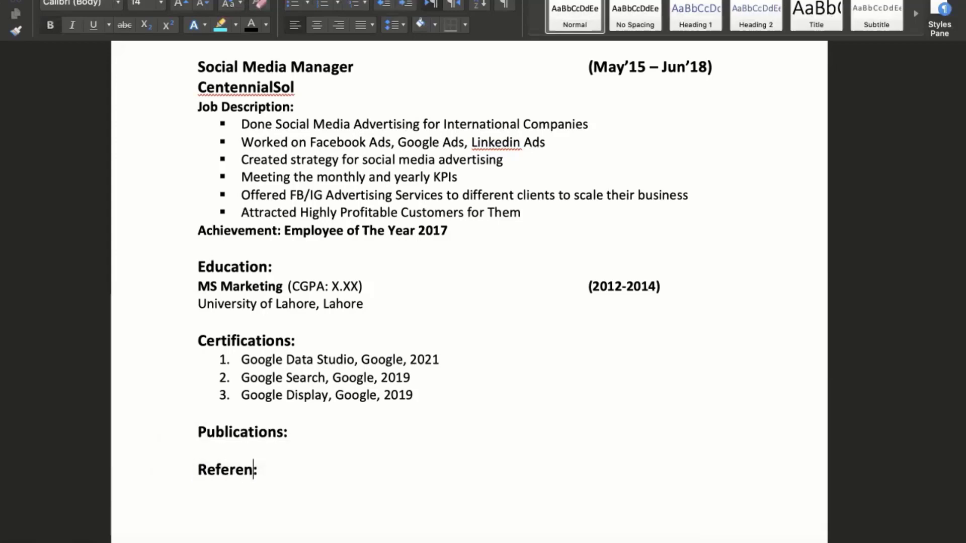
pyautogui.write('ce')
# Write "Will be furnished on demand" on the line under the Reference heading
pyautogui.click(300, 512)
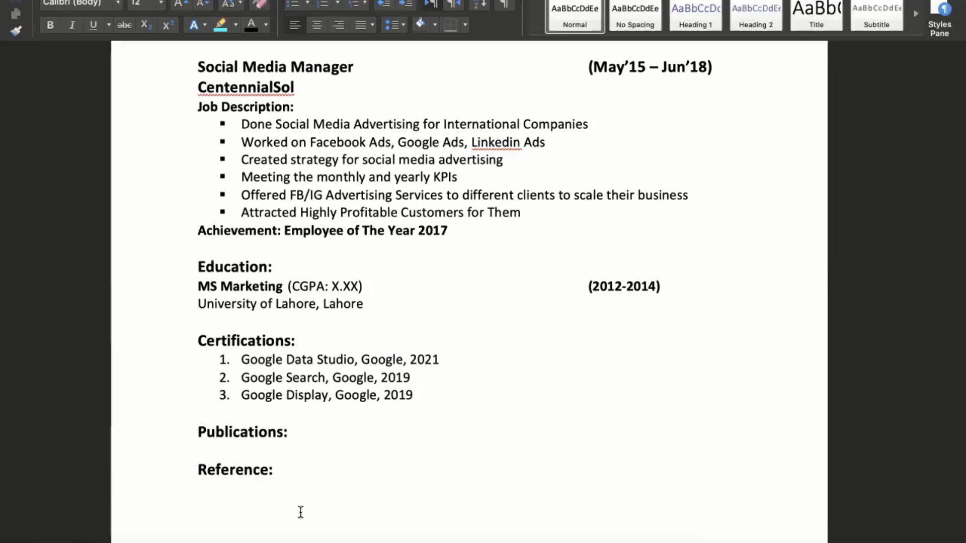
pyautogui.write('Will be furn')
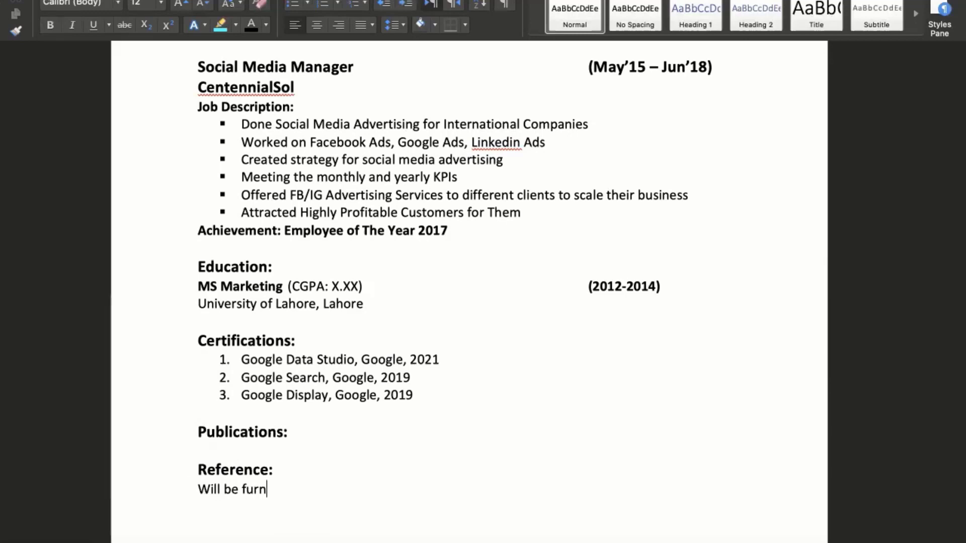
pyautogui.write('ished on d')
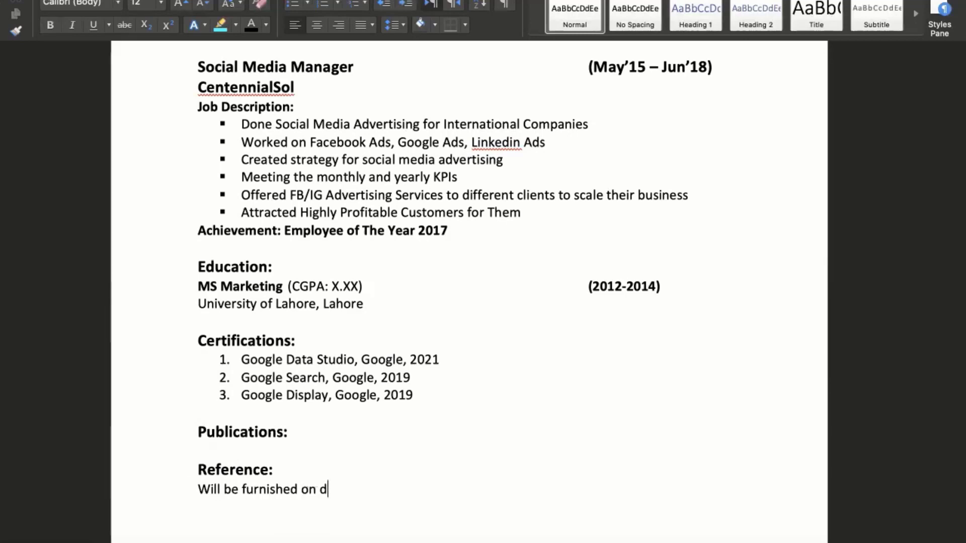
pyautogui.write('emand')
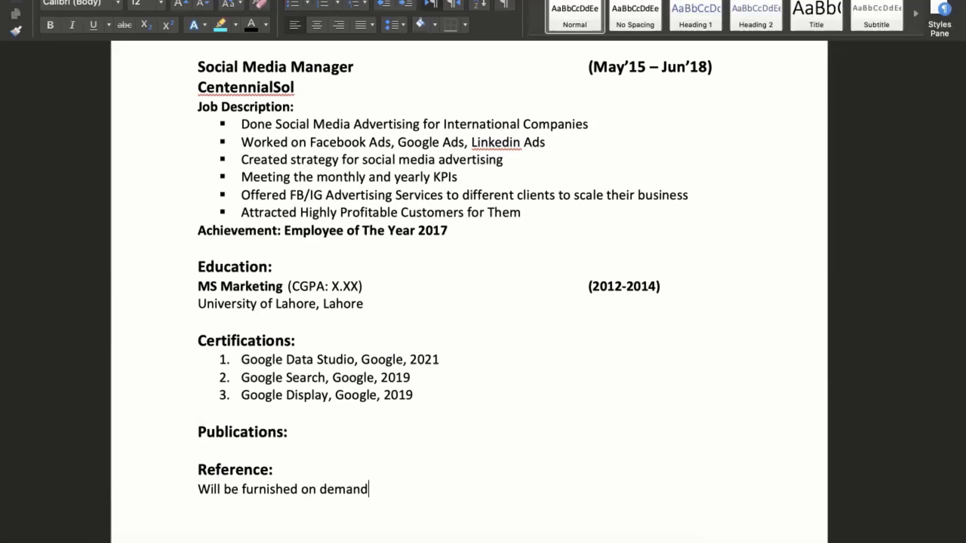
# Review the whole résumé from the contact header and Summary through Experience, Education and Certifications to the Reference section
pyautogui.scroll(-3, 385, 323)
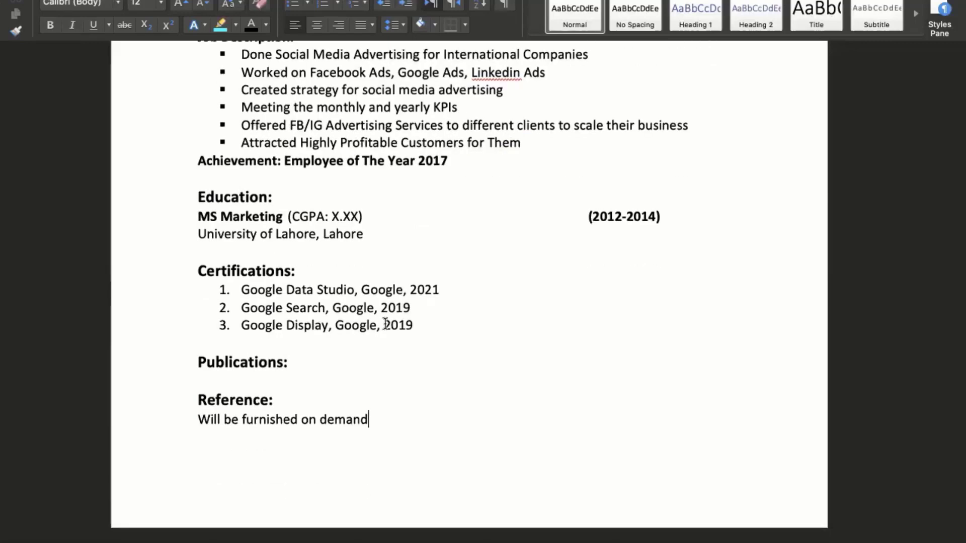
pyautogui.scroll(7, 385, 323)
pyautogui.scroll(1, 384, 323)
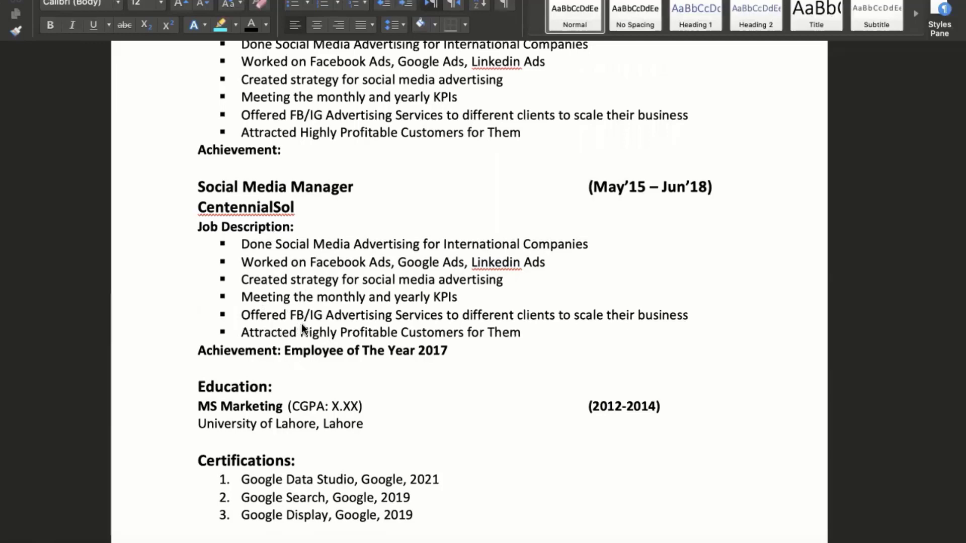
pyautogui.scroll(-5, 301, 326)
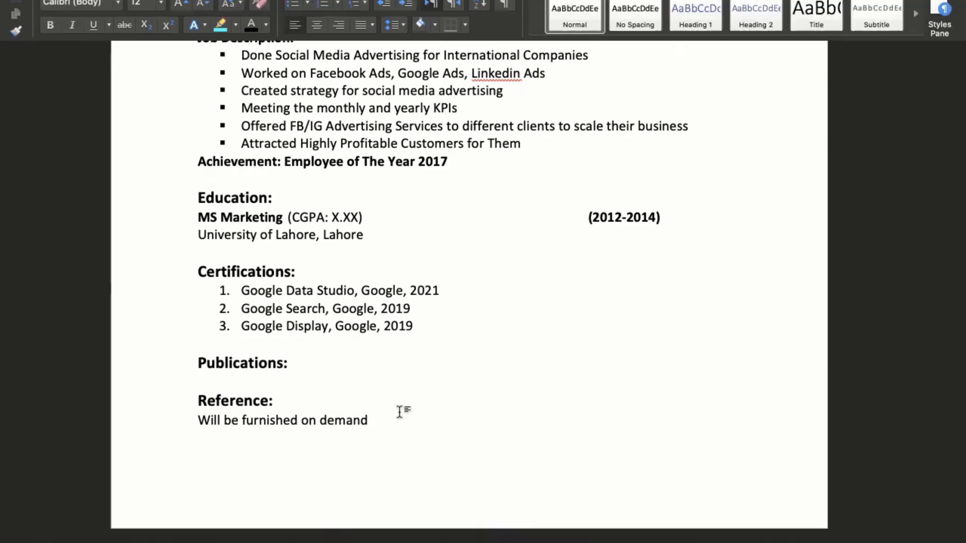
pyautogui.scroll(10, 397, 413)
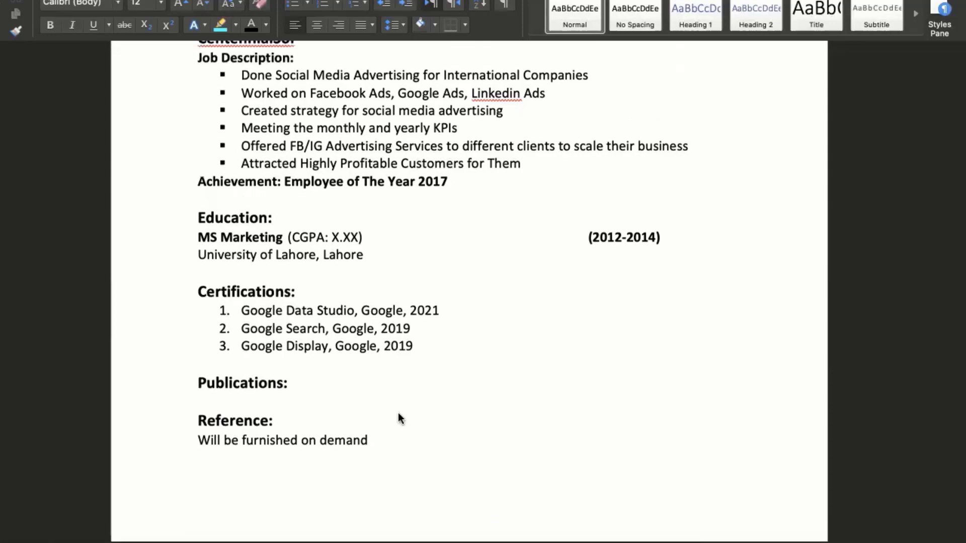
pyautogui.scroll(3, 399, 416)
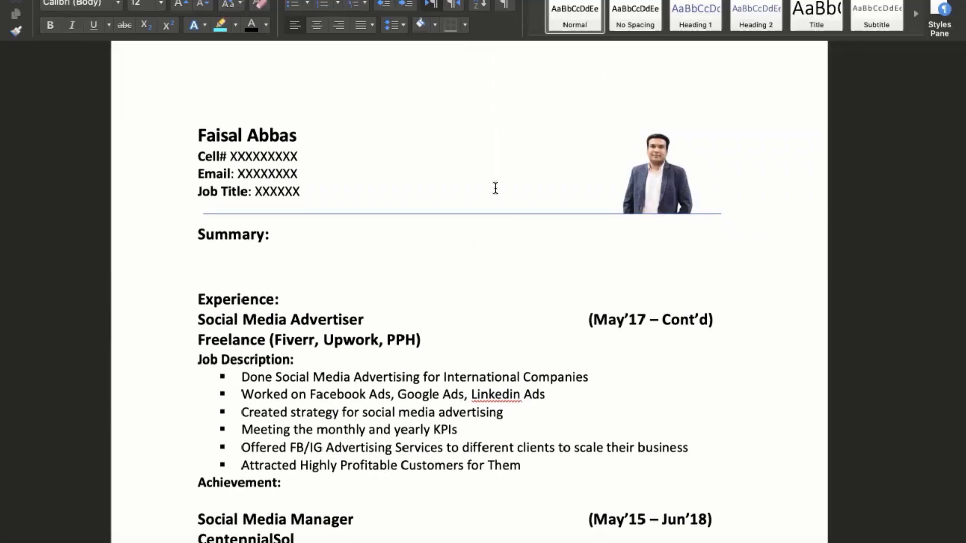
pyautogui.scroll(-13, 326, 222)
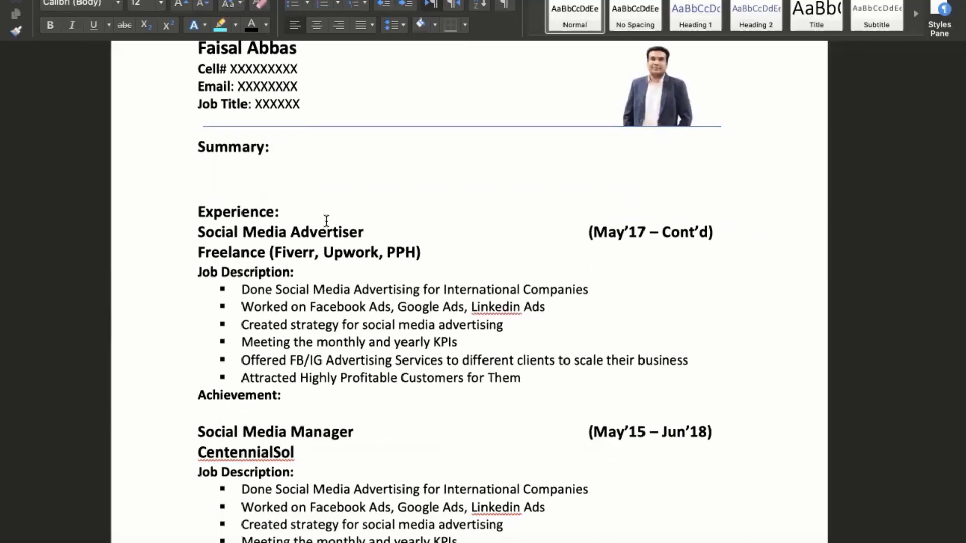
pyautogui.scroll(-2, 325, 224)
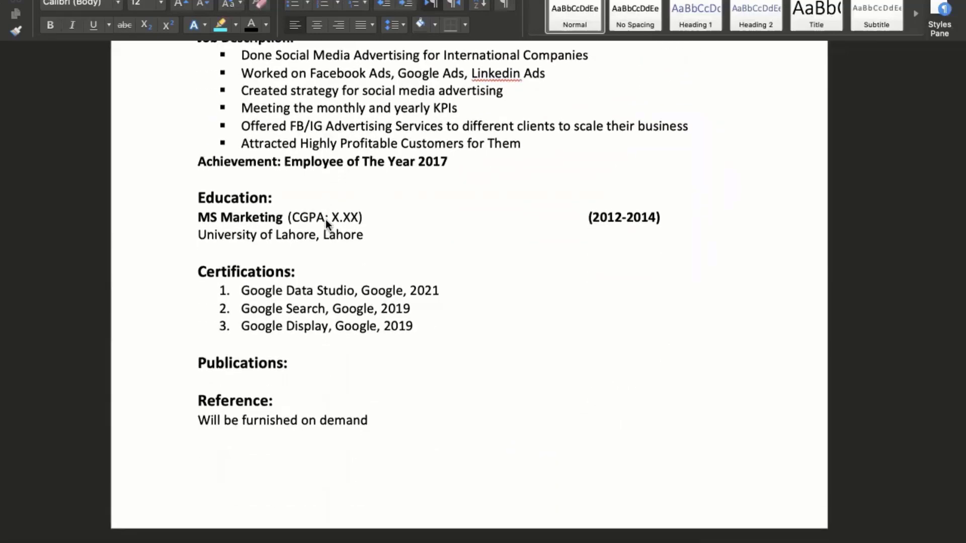
pyautogui.scroll(9, 325, 219)
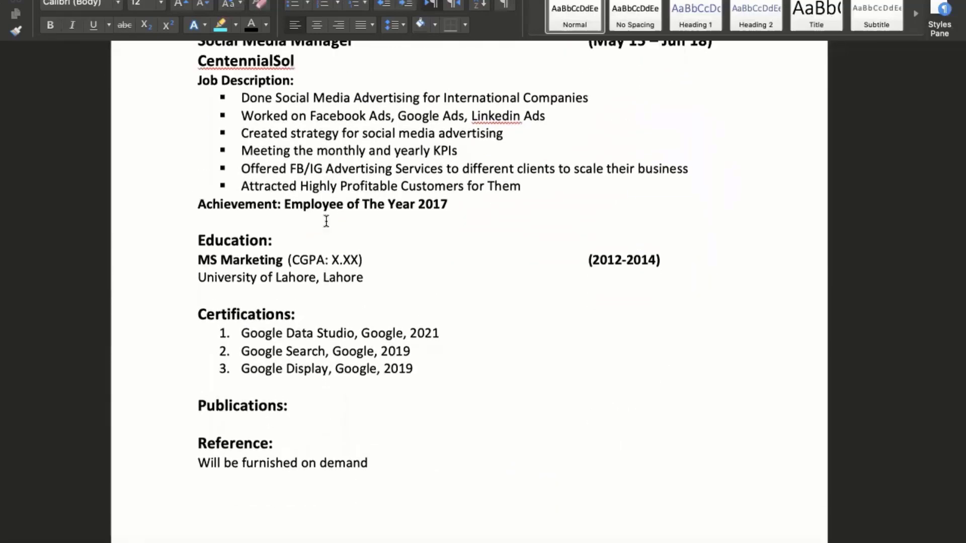
pyautogui.scroll(4, 325, 220)
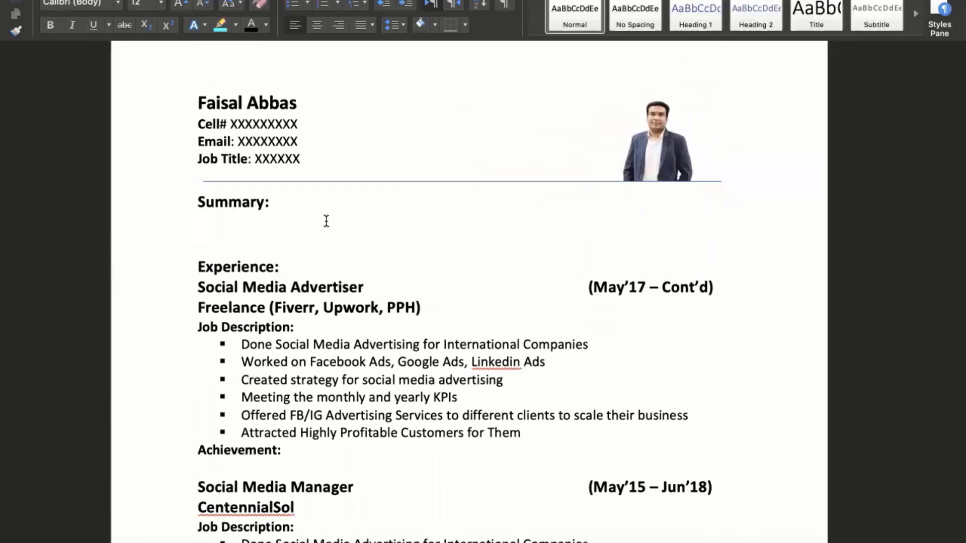